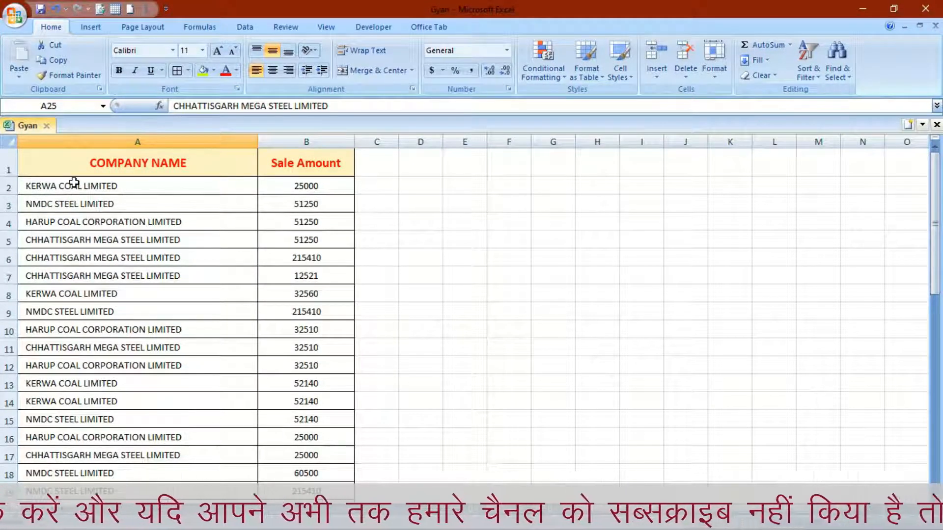
# Step: Examine the repeated company names and sale amounts on Sheet1 and the date-wise company entries on Sheet2
pyautogui.click(55, 187)
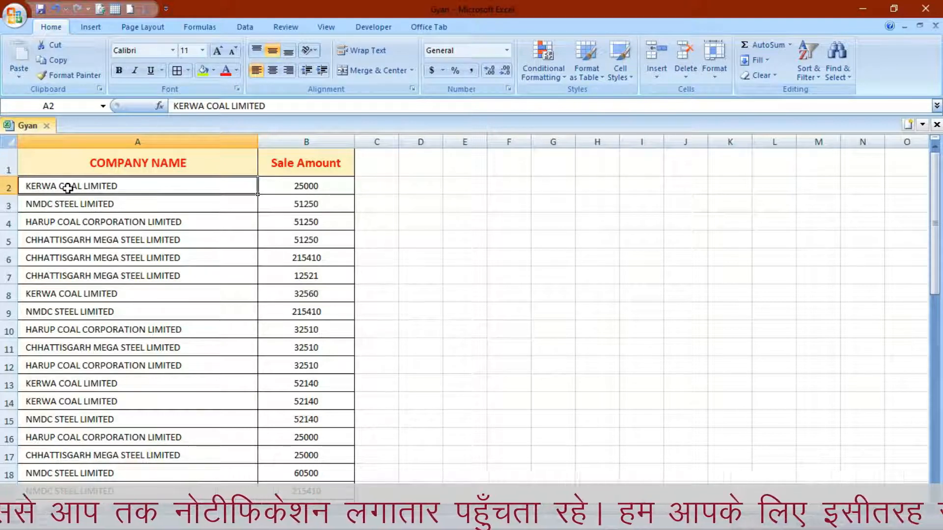
pyautogui.click(57, 294)
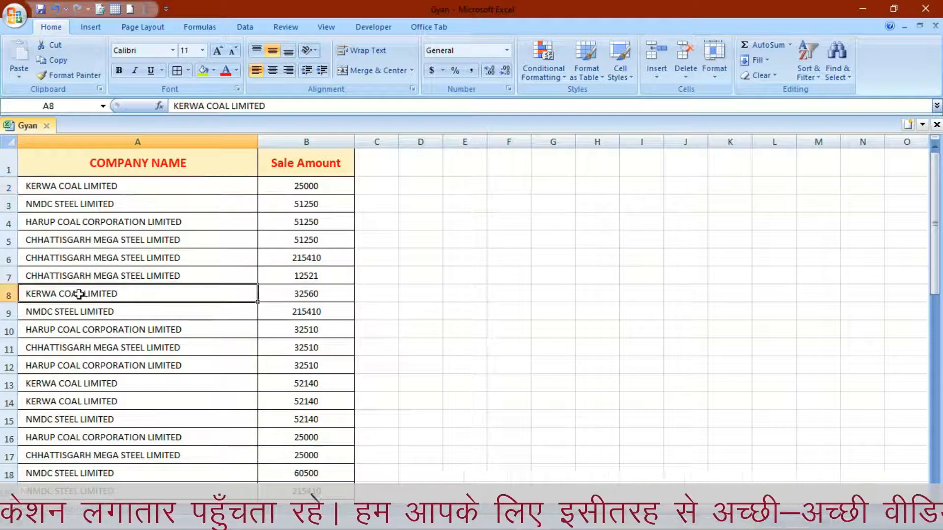
pyautogui.click(277, 294)
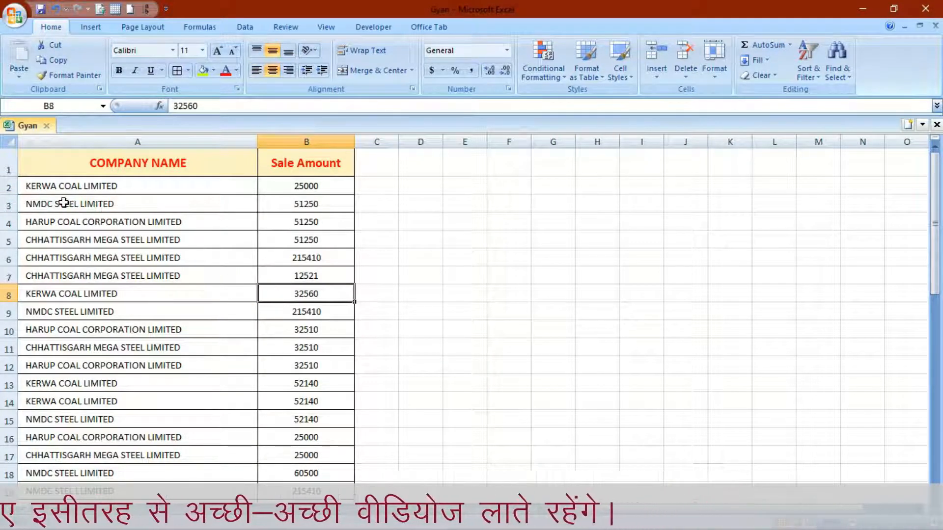
pyautogui.click(120, 205)
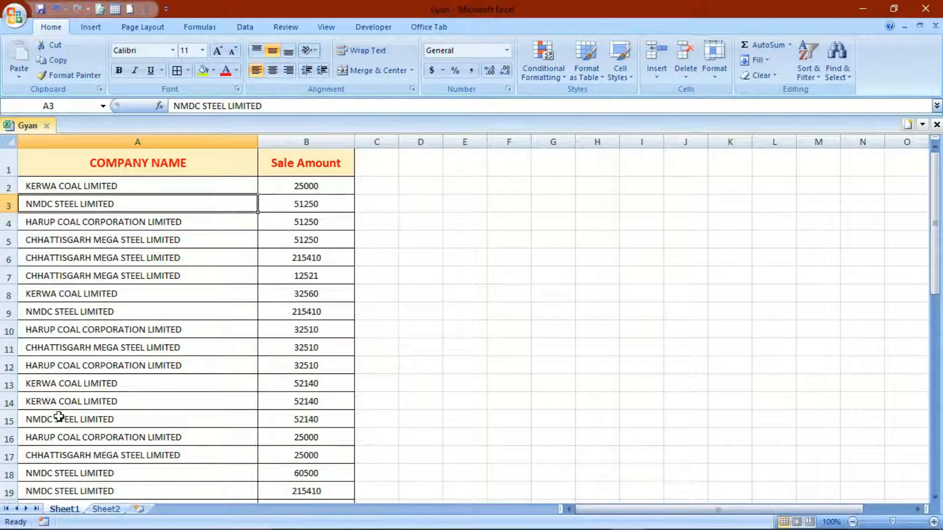
pyautogui.moveTo(62, 416); pyautogui.dragTo(278, 417)
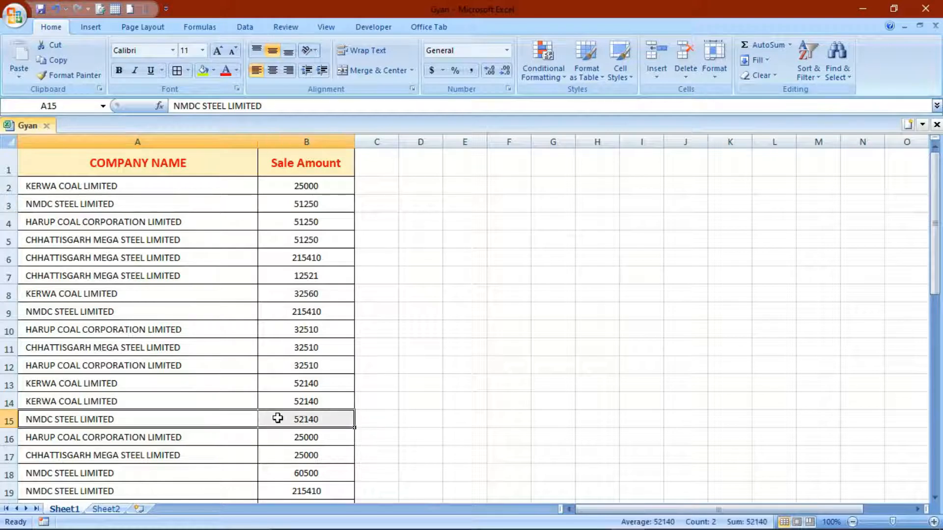
pyautogui.moveTo(69, 470); pyautogui.dragTo(283, 471)
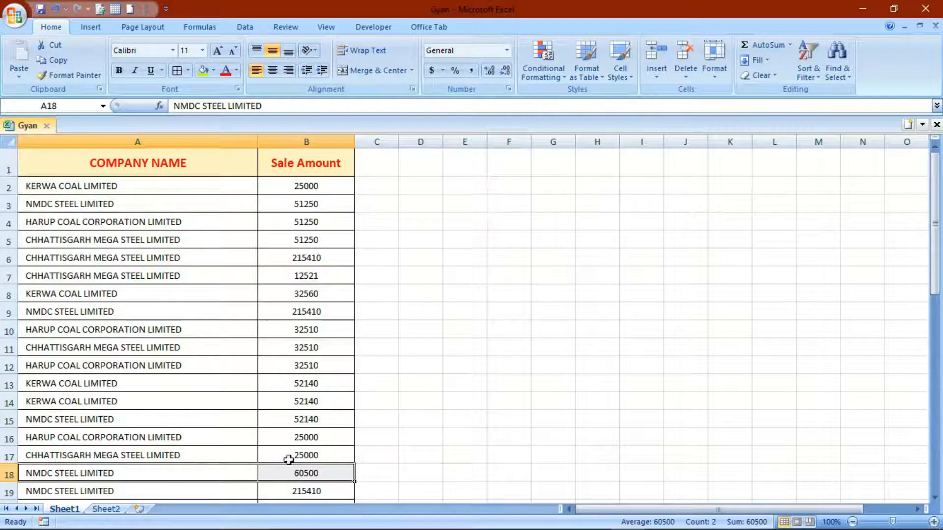
pyautogui.scroll(-4, 276, 430)
pyautogui.scroll(-2, 110, 354)
pyautogui.scroll(5, 110, 356)
pyautogui.scroll(1, 112, 358)
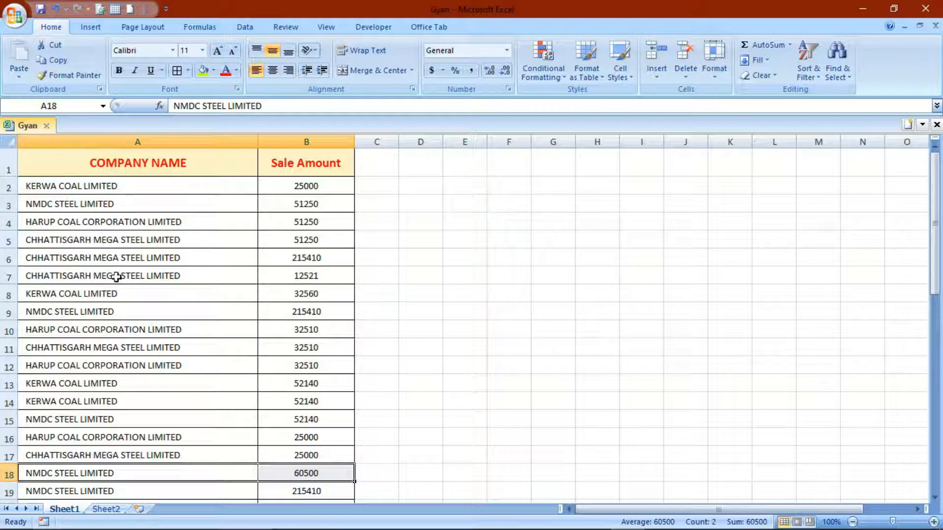
pyautogui.moveTo(287, 186); pyautogui.dragTo(288, 301)
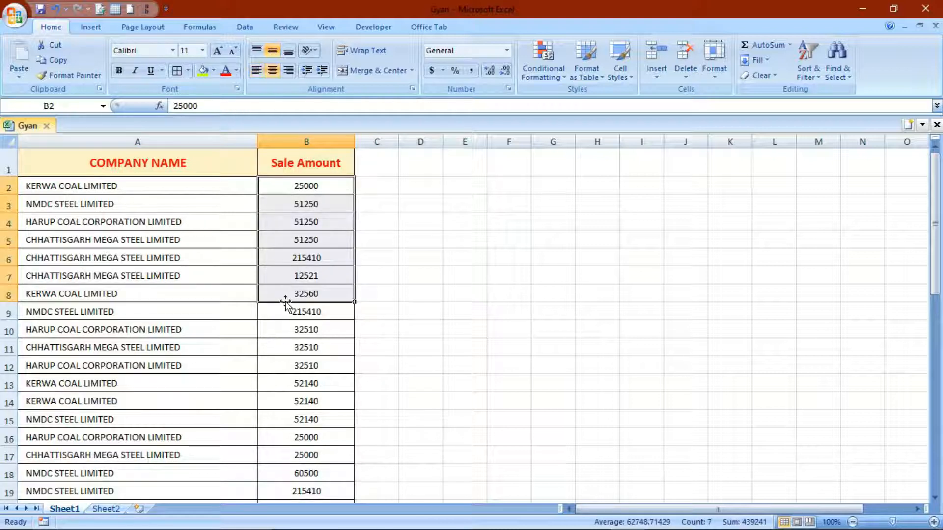
pyautogui.click(230, 298)
pyautogui.click(113, 511)
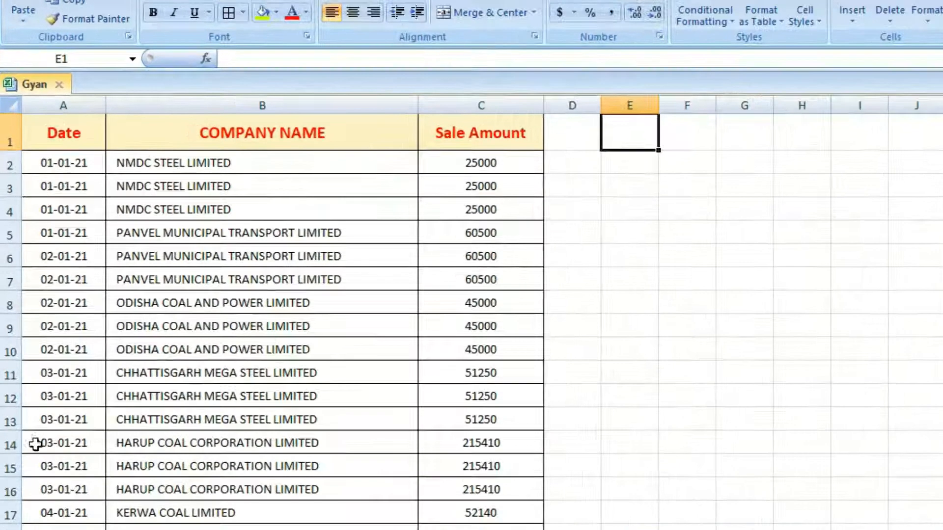
pyautogui.moveTo(176, 184); pyautogui.dragTo(200, 207)
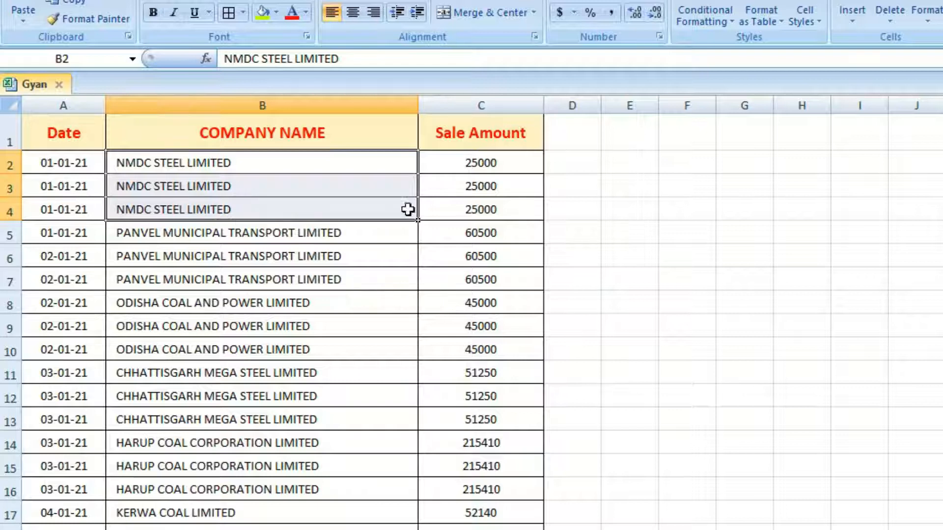
pyautogui.click(482, 211)
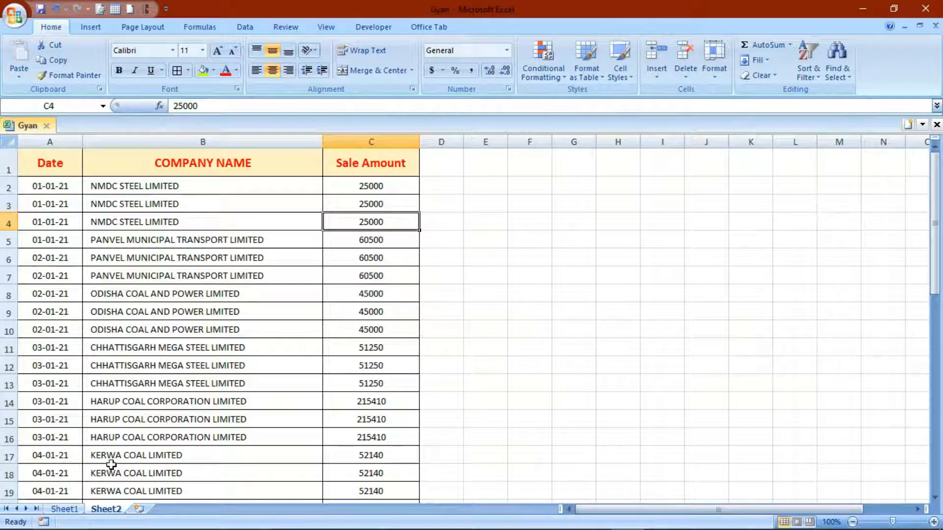
# Step: Sort the Sheet1 data rows A2:B33 by company name from A to Z and look over the sorted list
pyautogui.click(67, 510)
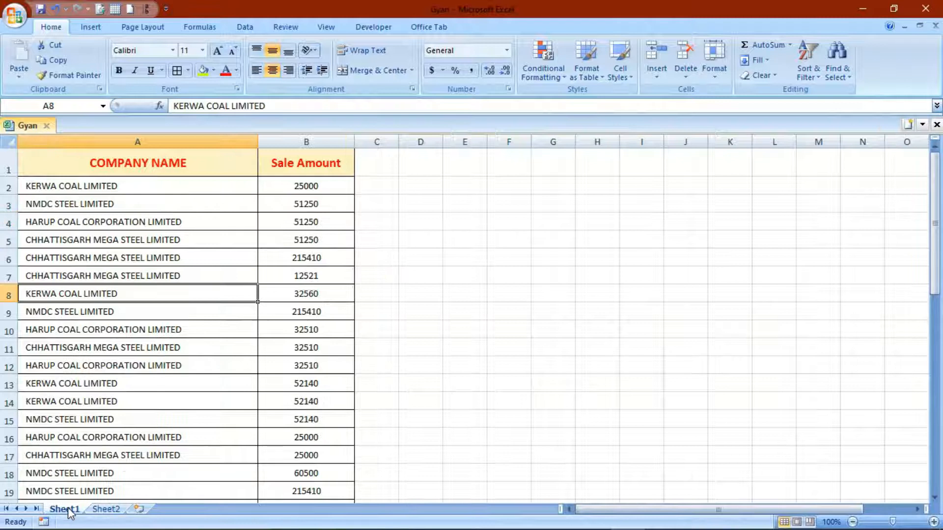
pyautogui.click(77, 185)
pyautogui.moveTo(235, 188); pyautogui.dragTo(285, 463)
pyautogui.scroll(5, 252, 300)
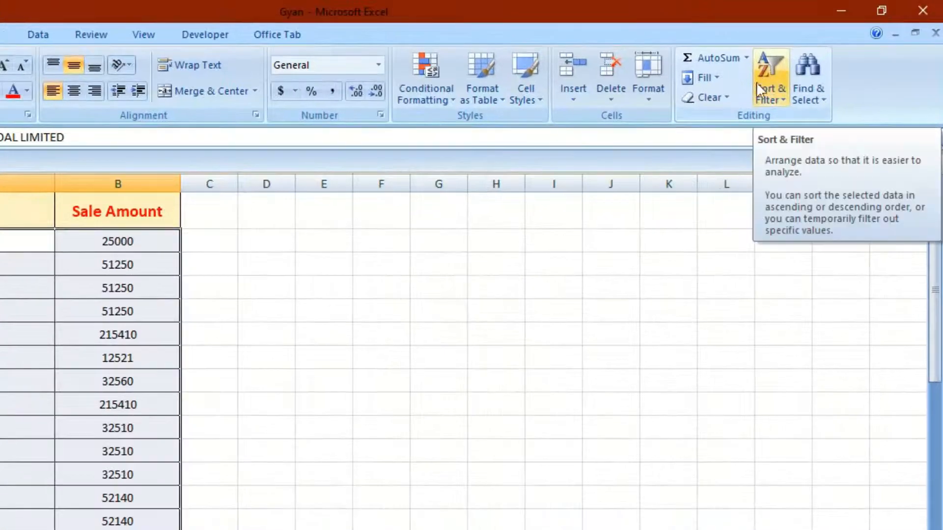
pyautogui.click(771, 99)
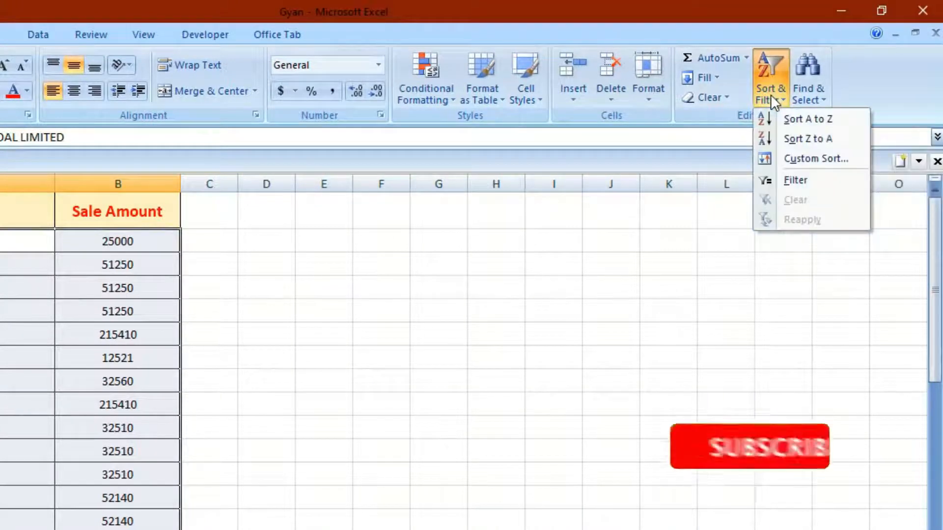
pyautogui.click(814, 120)
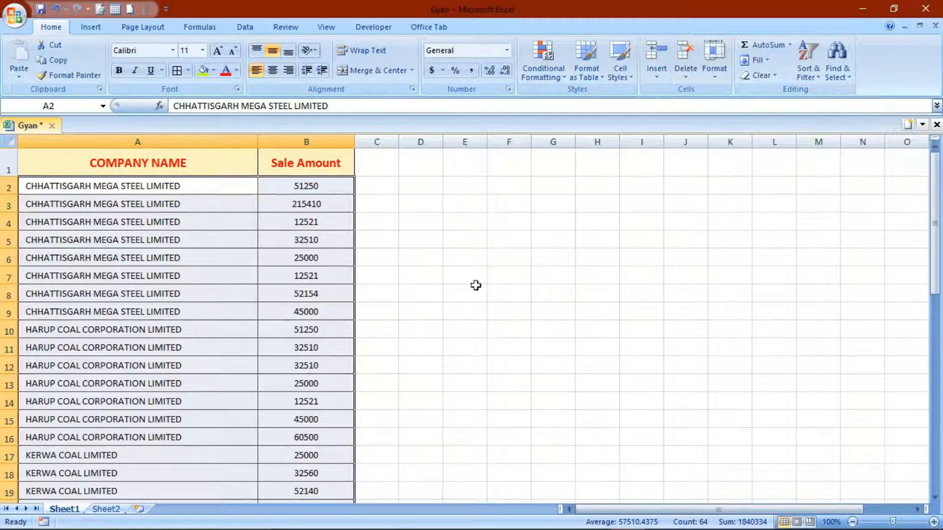
pyautogui.click(169, 304)
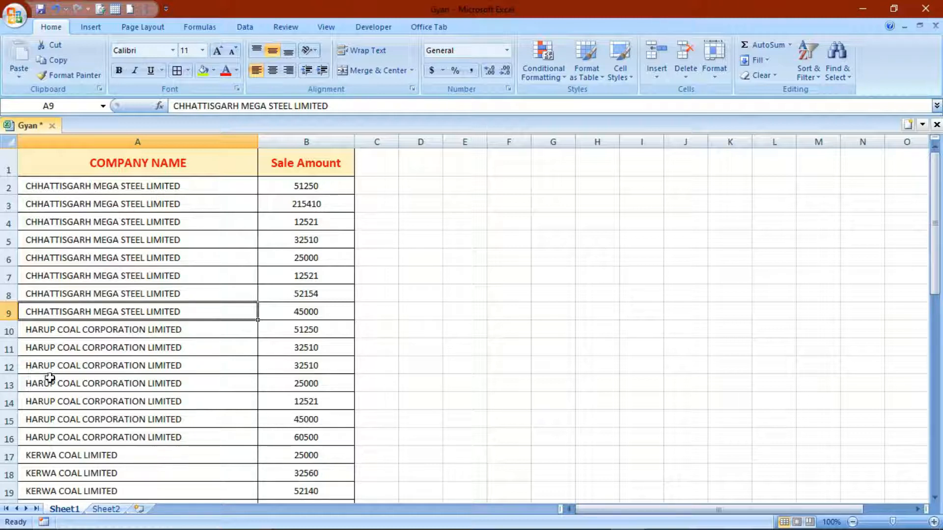
pyautogui.scroll(-2, 49, 381)
pyautogui.scroll(-3, 47, 406)
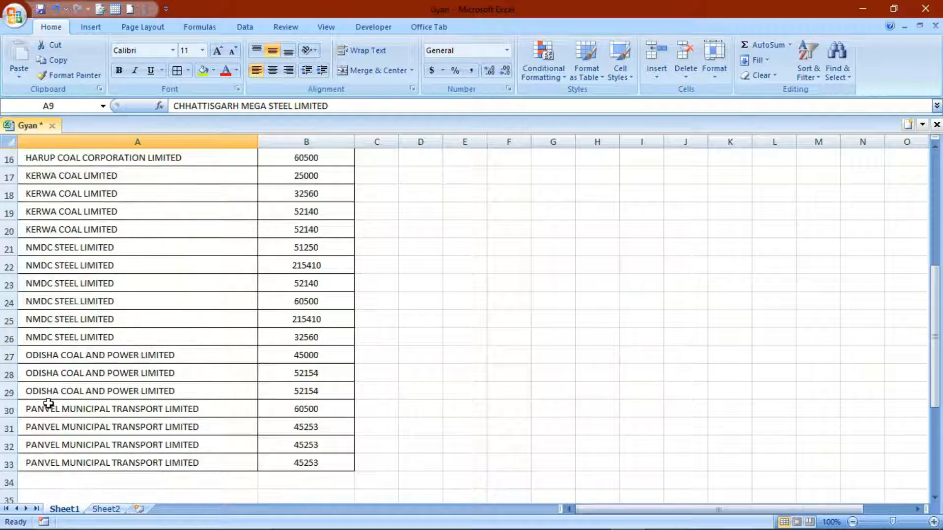
pyautogui.scroll(5, 97, 344)
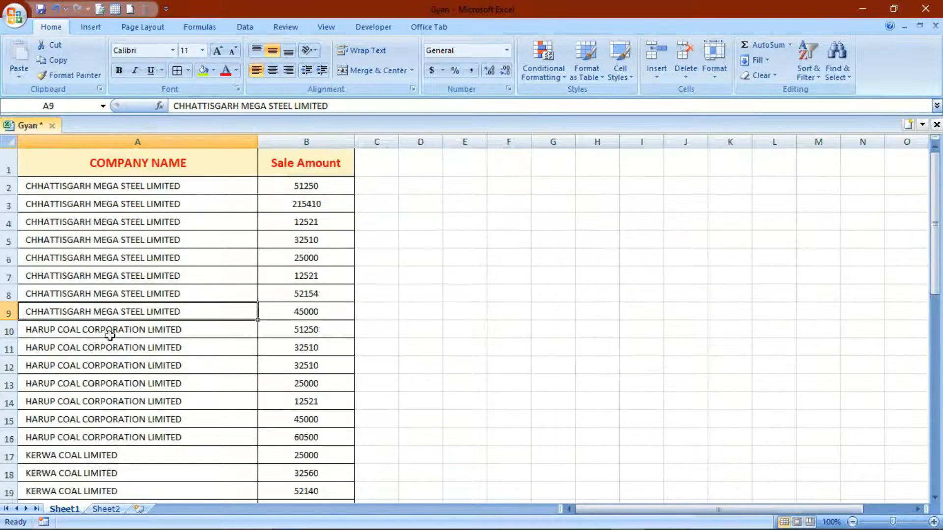
# Step: Add subtotals to A2:B33, including the header row, using Sum on Sale Amount at each change in COMPANY NAME
pyautogui.moveTo(51, 189)
pyautogui.mouseDown()
pyautogui.moveTo(199, 204)
pyautogui.moveTo(305, 289)
pyautogui.moveTo(294, 510)
pyautogui.moveTo(294, 464)
pyautogui.mouseUp()
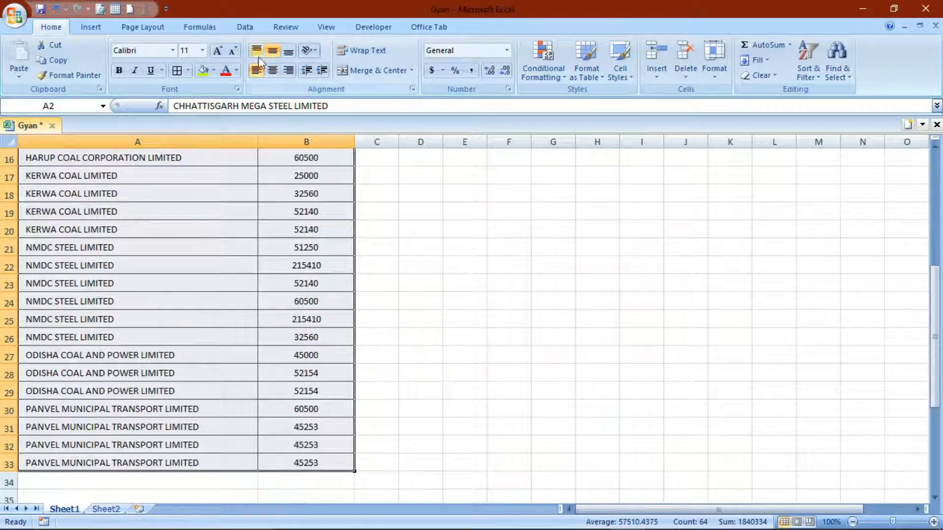
pyautogui.click(242, 29)
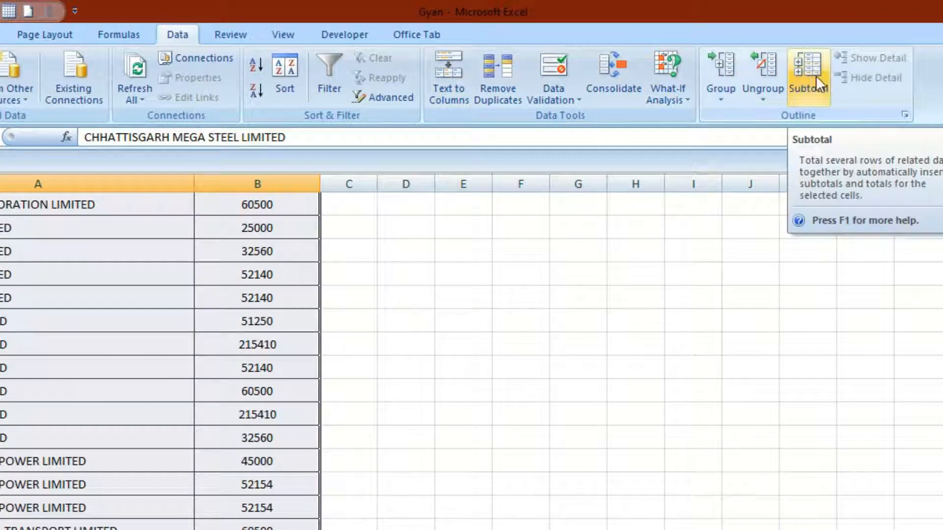
pyautogui.click(813, 63)
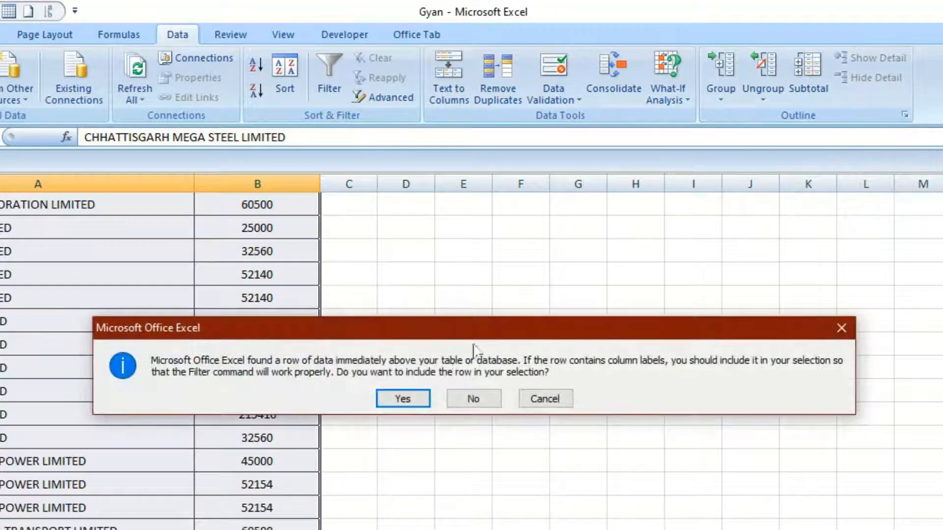
pyautogui.click(411, 401)
pyautogui.moveTo(700, 194); pyautogui.dragTo(724, 122)
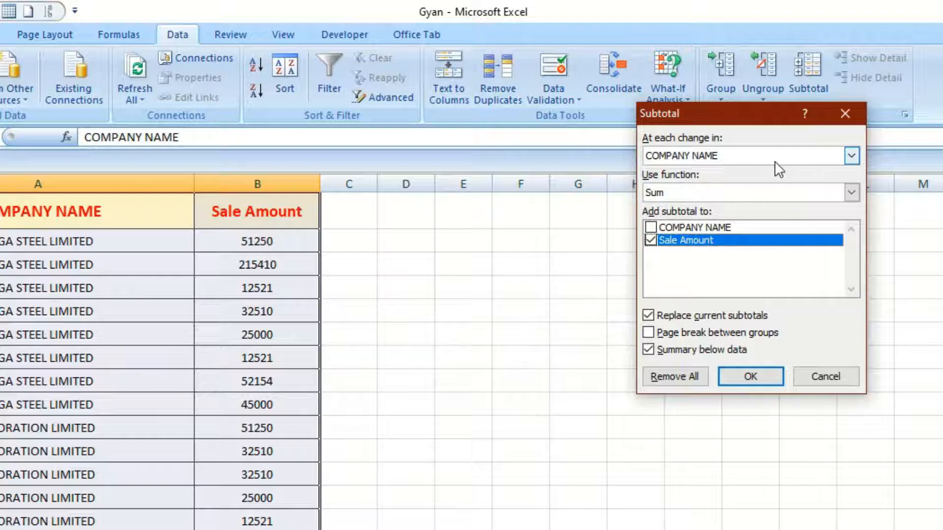
pyautogui.click(852, 156)
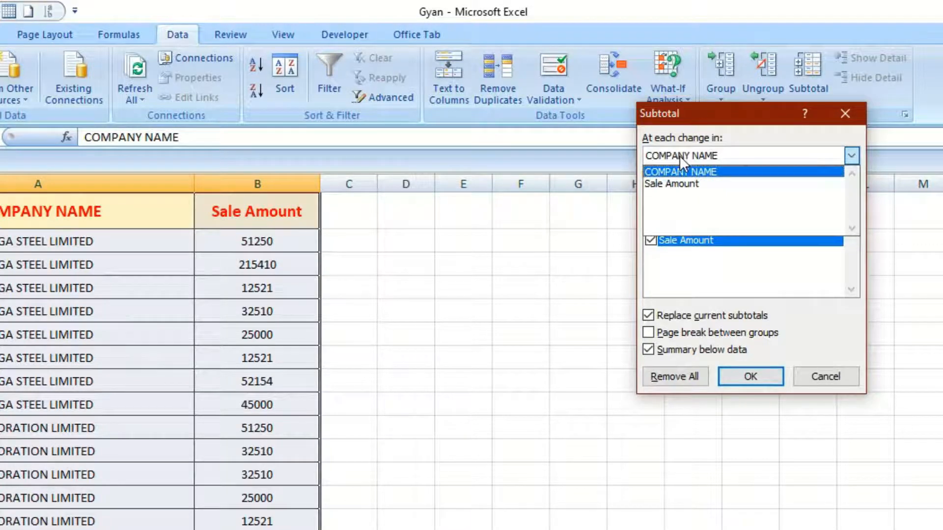
pyautogui.click(681, 173)
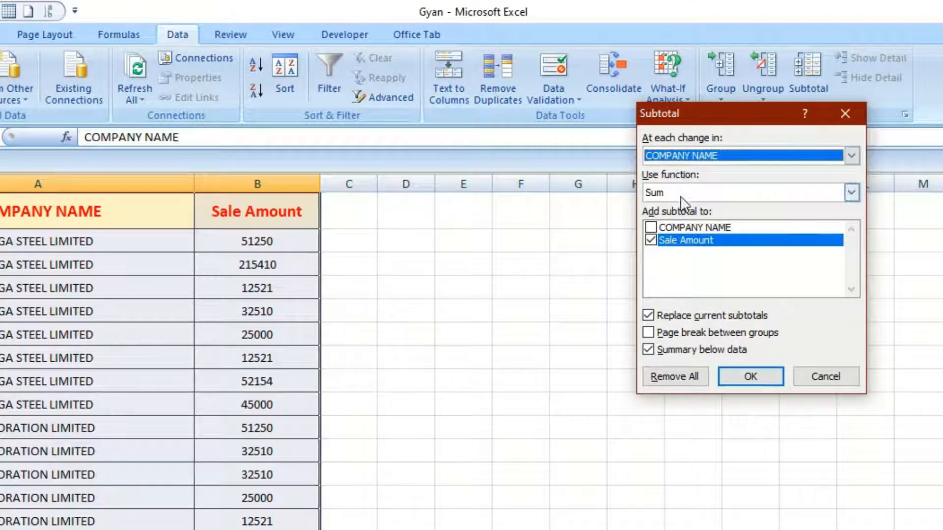
pyautogui.click(852, 194)
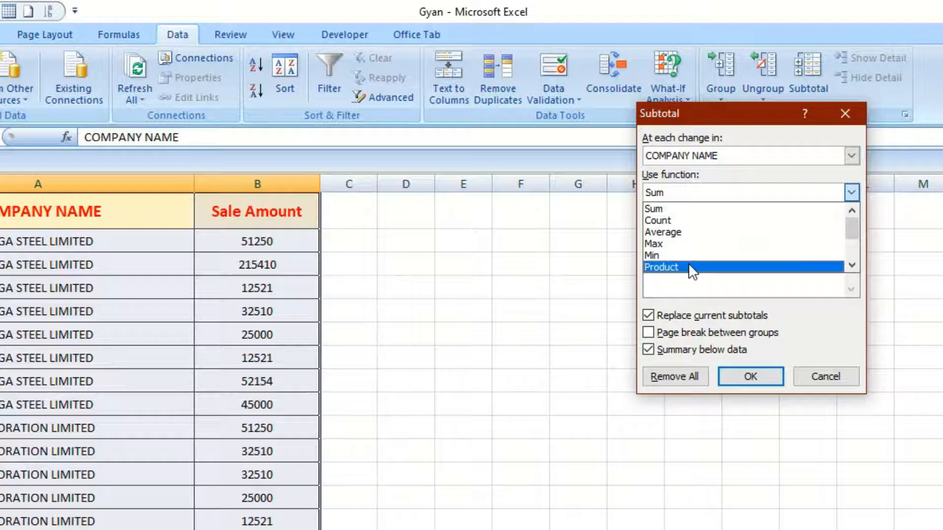
pyautogui.moveTo(851, 226)
pyautogui.mouseDown()
pyautogui.moveTo(850, 250)
pyautogui.moveTo(850, 225)
pyautogui.mouseUp()
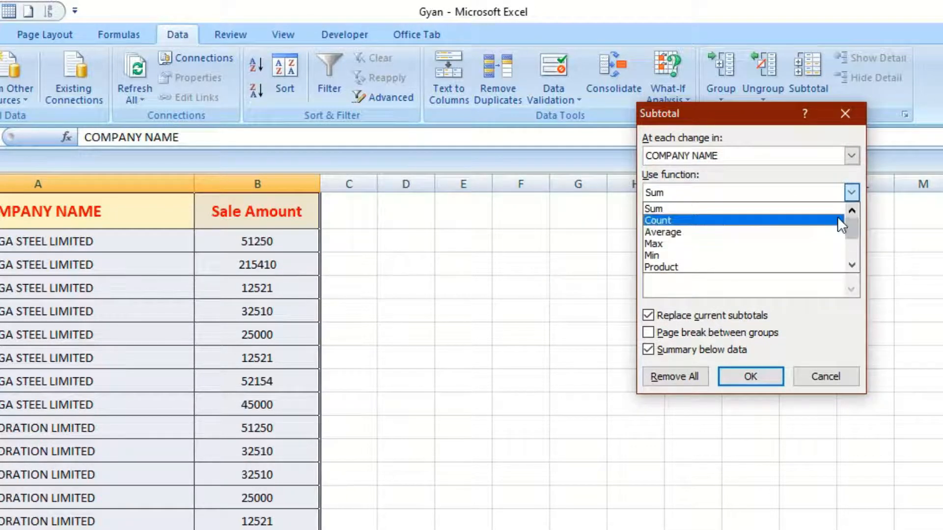
pyautogui.click(663, 209)
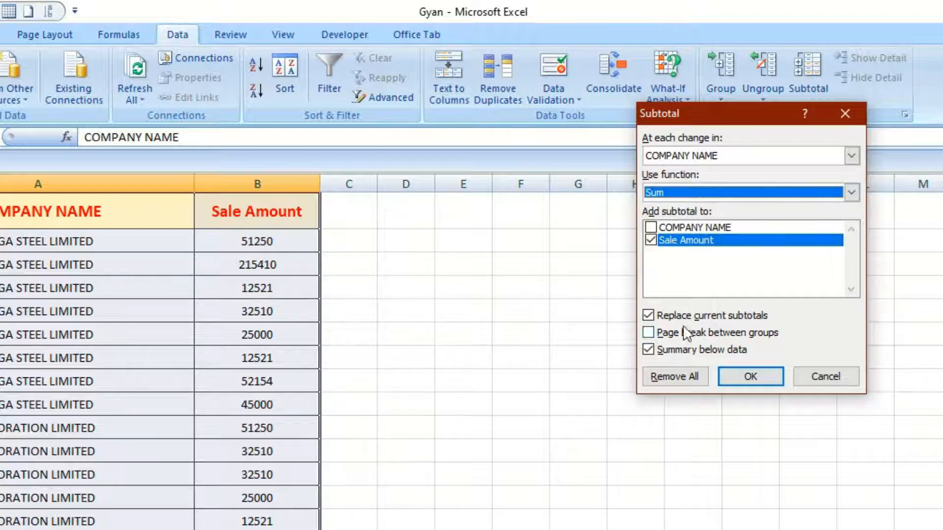
pyautogui.click(752, 377)
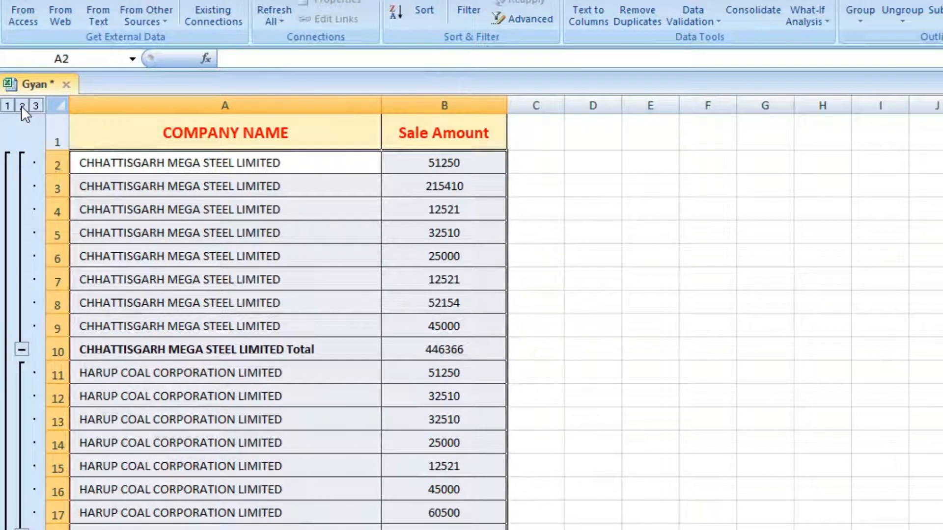
# Step: Collapse the outline to level 2 and colour only the visible company total rows, A10:B39, with red font
pyautogui.click(21, 105)
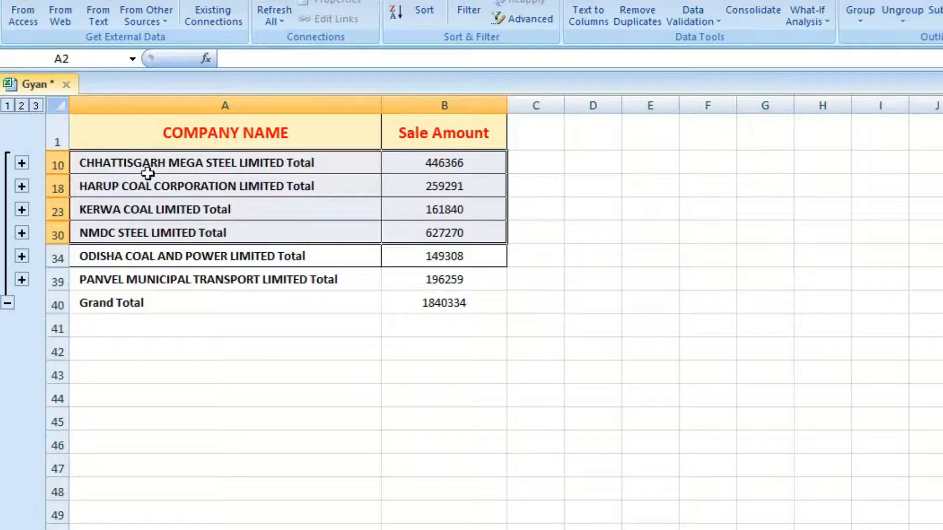
pyautogui.click(83, 163)
pyautogui.moveTo(84, 163); pyautogui.dragTo(475, 295)
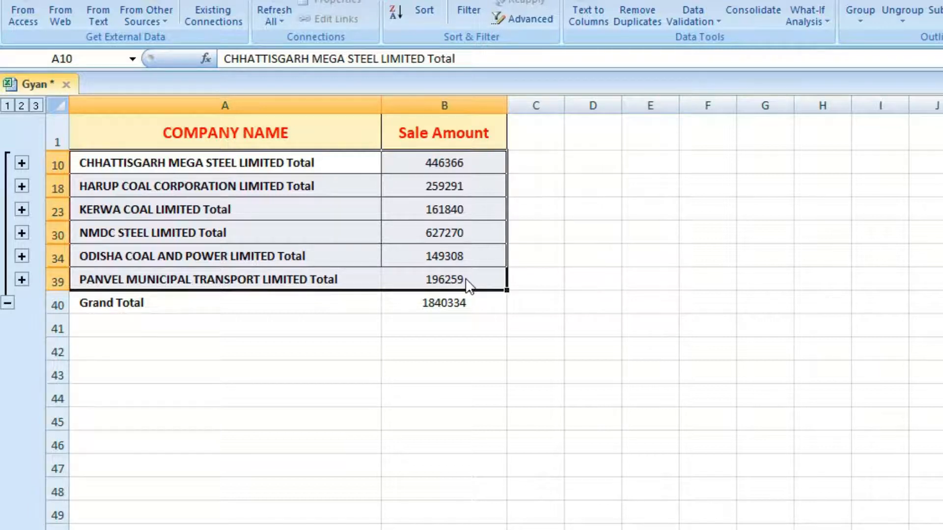
pyautogui.hotkey('alt', ';')
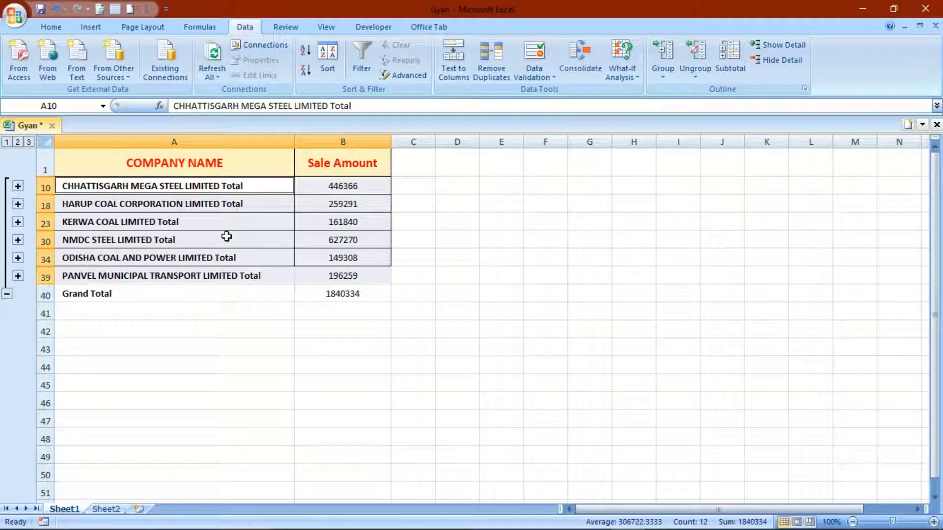
pyautogui.click(52, 28)
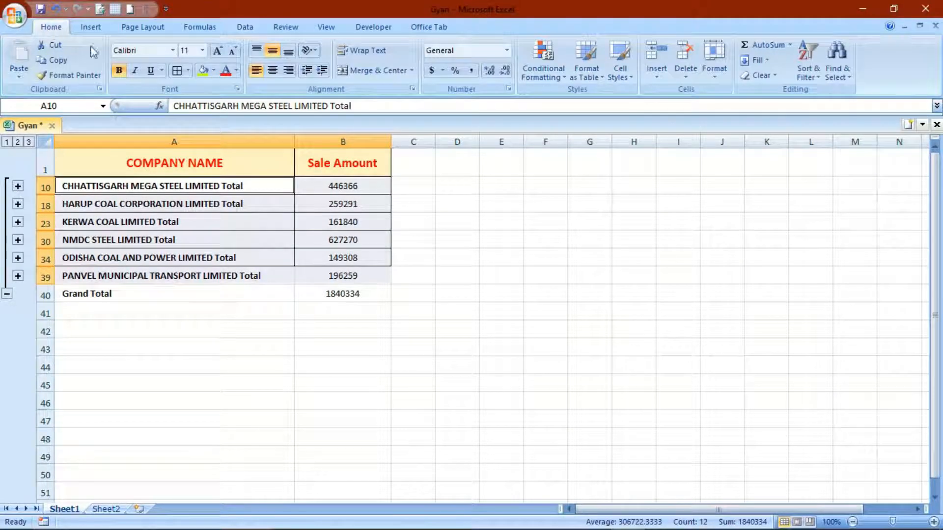
pyautogui.click(225, 72)
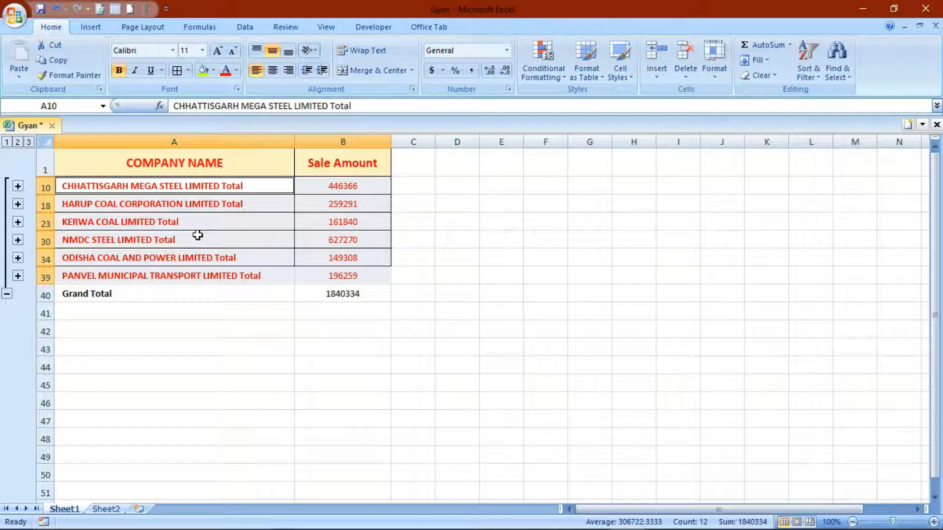
# Step: Expand the outline to level 3 to show all detail rows and review the company total rows down to the Grand Total
pyautogui.click(29, 143)
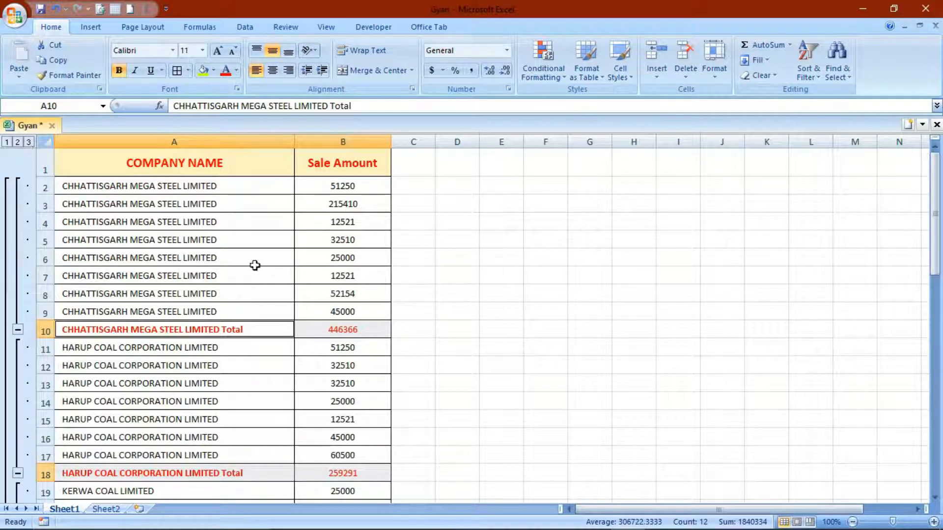
pyautogui.click(411, 332)
pyautogui.scroll(-1, 415, 334)
pyautogui.scroll(-7, 415, 334)
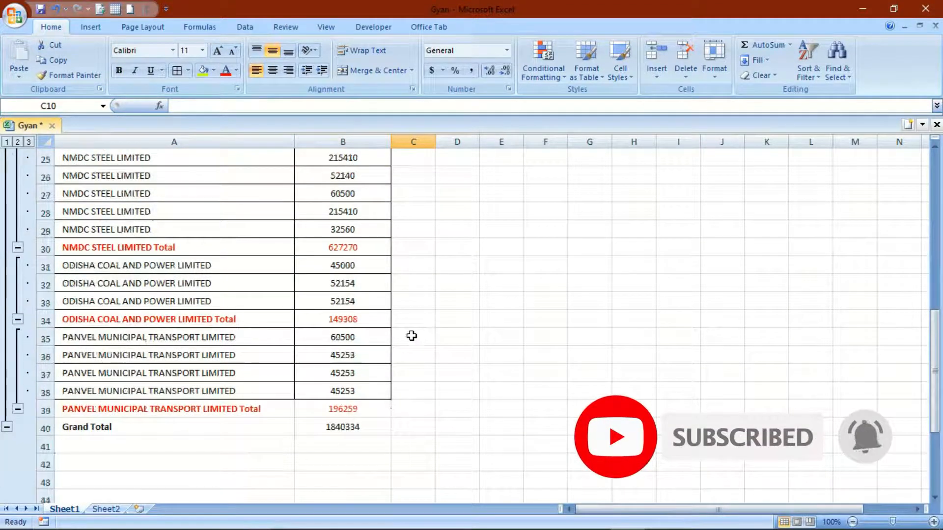
# Step: Look back over the company total rows on Sheet1, from the Grand Total up to the header row
pyautogui.scroll(7, 327, 375)
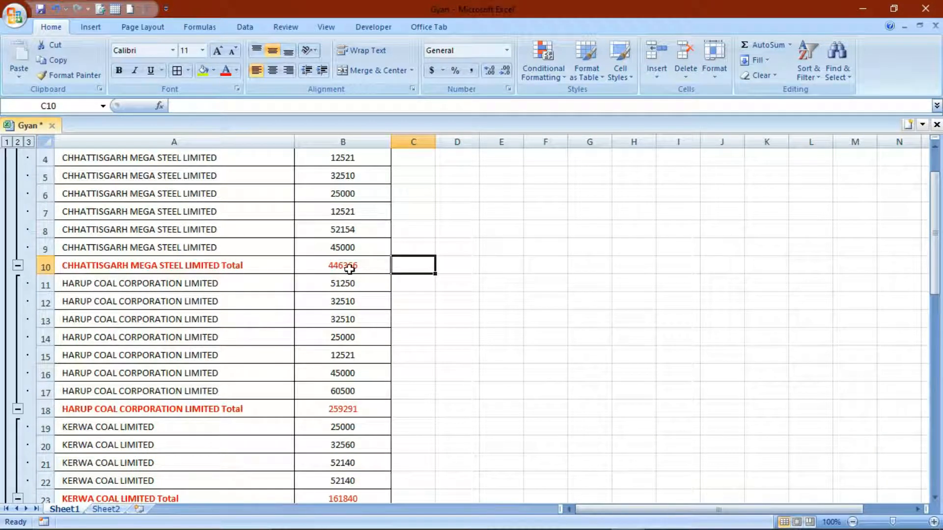
pyautogui.scroll(-1, 368, 267)
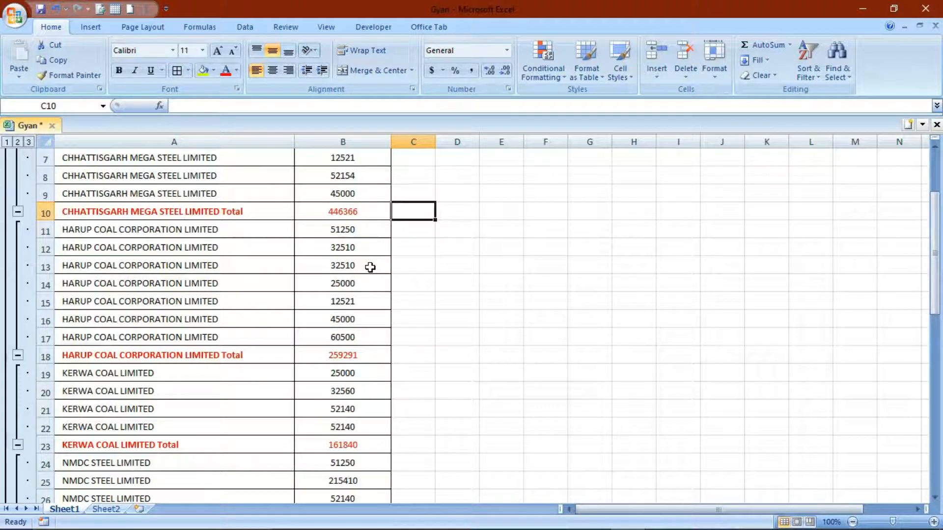
pyautogui.scroll(-1, 370, 267)
pyautogui.scroll(3, 370, 267)
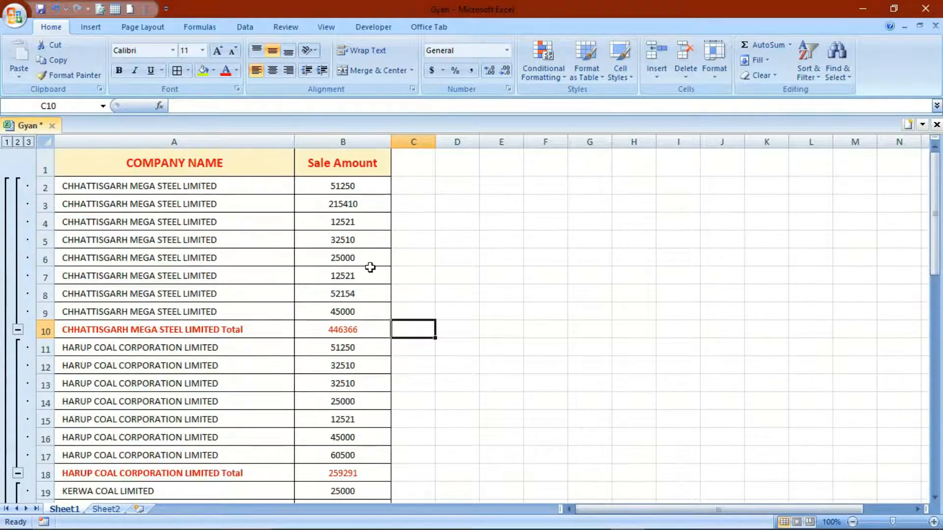
# Step: Add subtotals to Sheet2 data A2:C33, including the header row, using Sum on Sale Amount at each change in Date
pyautogui.hotkey('ctrl', 'pagedown')
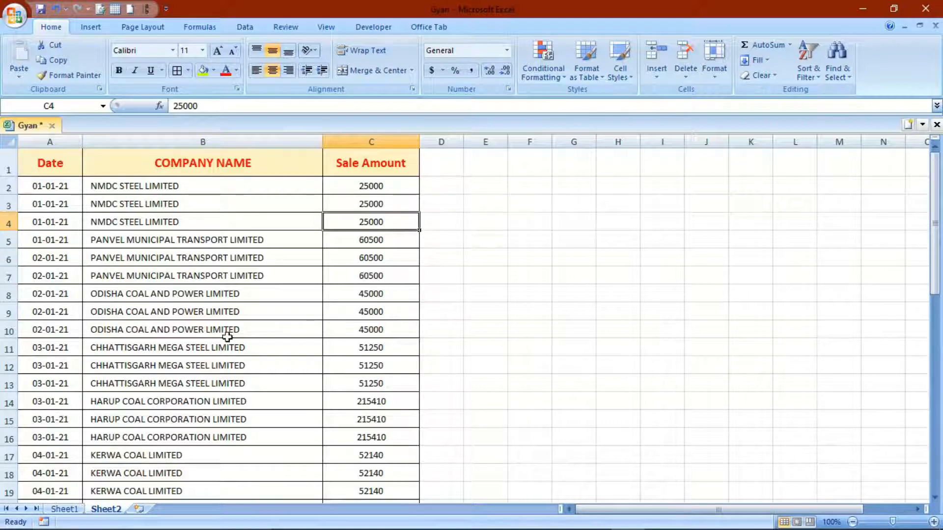
pyautogui.moveTo(51, 185); pyautogui.dragTo(361, 463)
pyautogui.scroll(5, 352, 331)
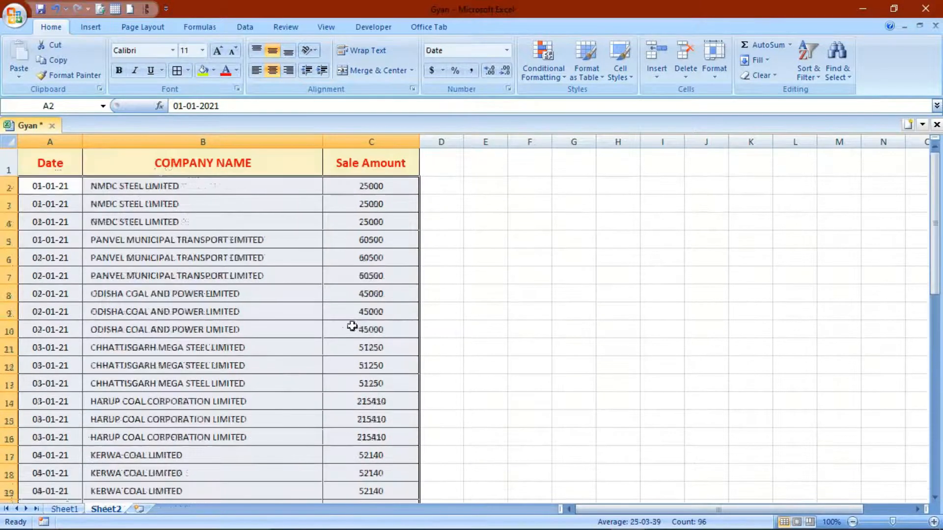
pyautogui.click(245, 27)
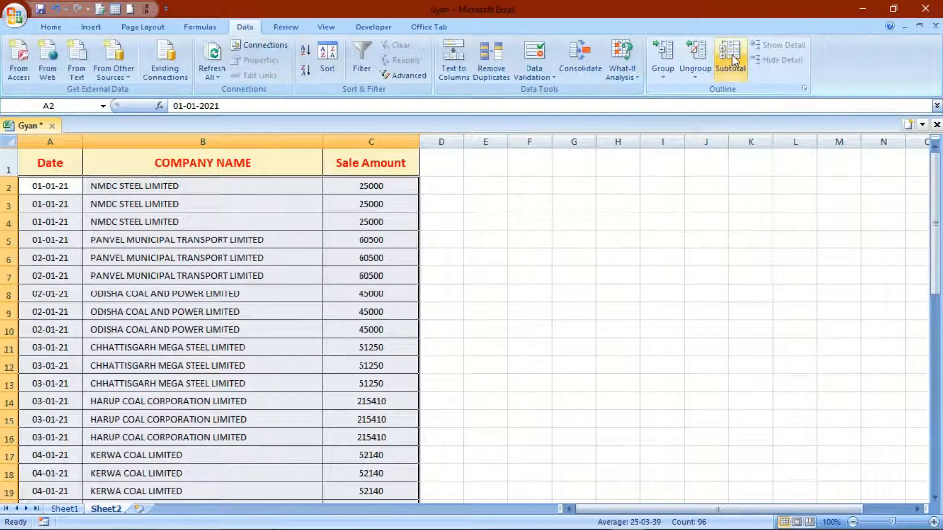
pyautogui.click(732, 60)
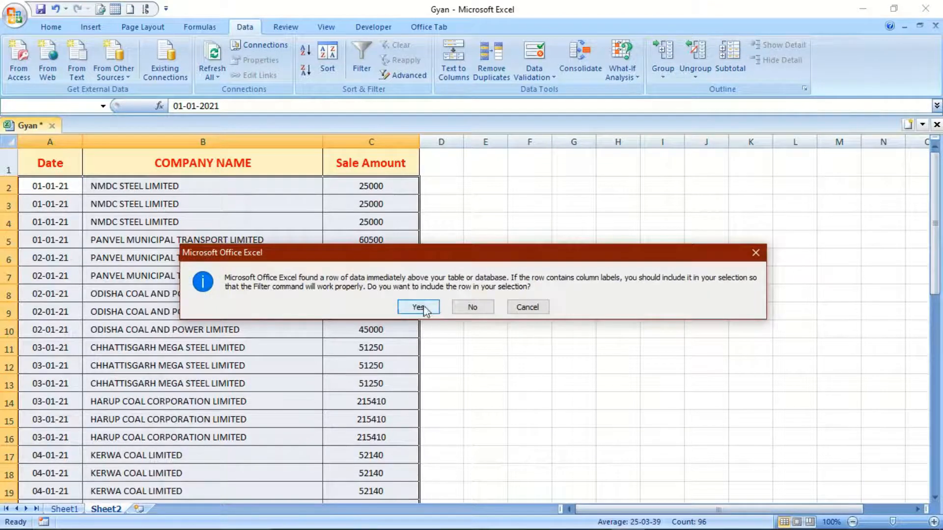
pyautogui.click(418, 307)
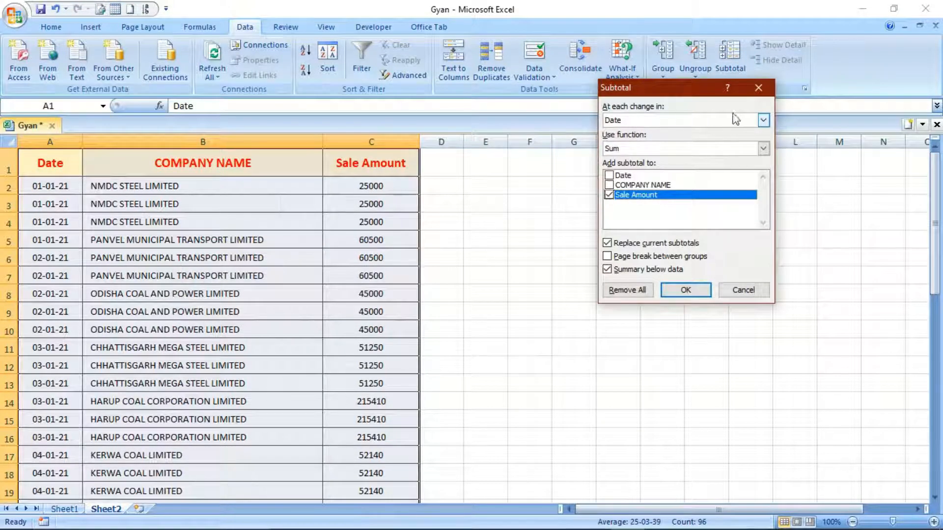
pyautogui.click(763, 121)
pyautogui.click(704, 133)
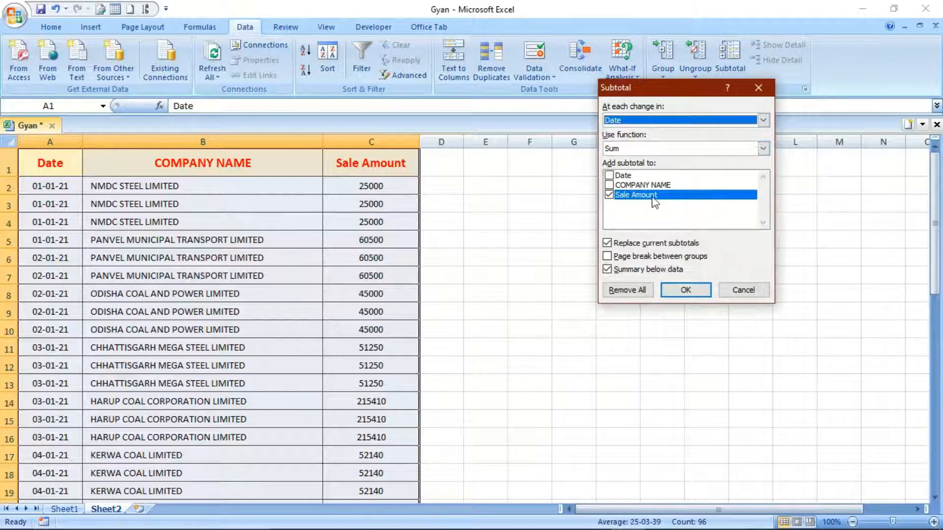
pyautogui.click(684, 290)
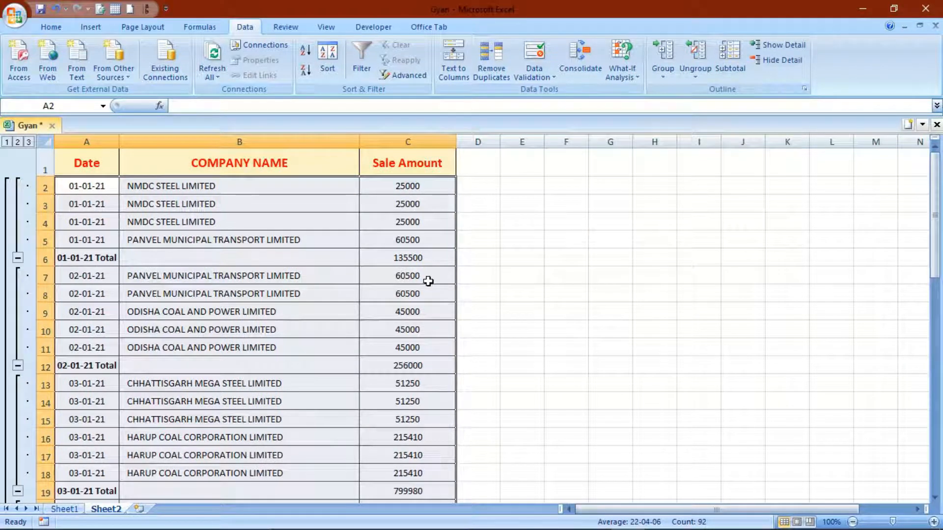
# Step: Collapse the Sheet2 outline to level 2 and colour only the visible date total rows, A6:C38, with purple font
pyautogui.click(18, 142)
pyautogui.click(63, 186)
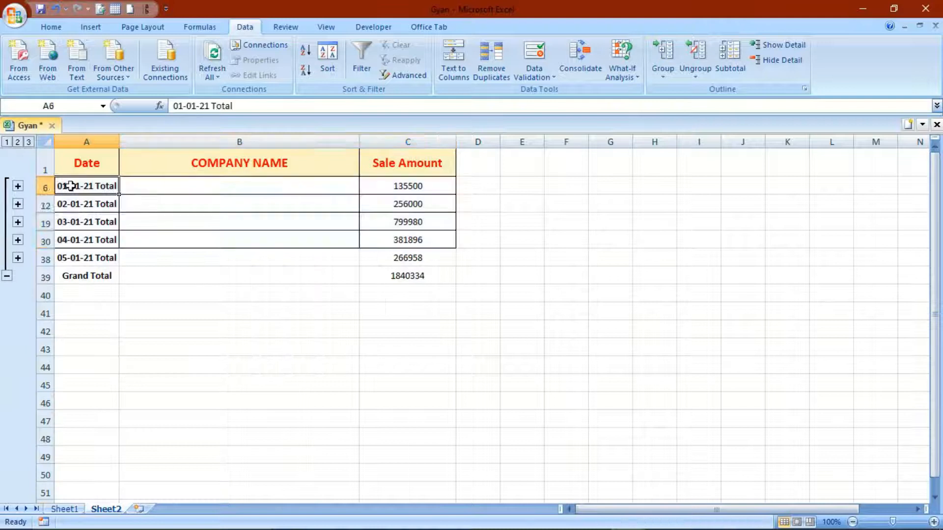
pyautogui.moveTo(62, 186); pyautogui.dragTo(351, 261)
pyautogui.click(86, 186)
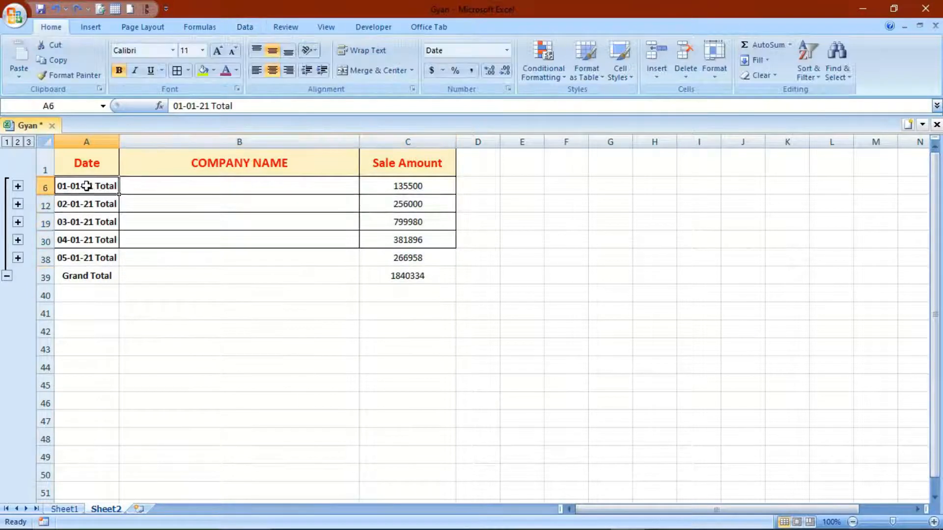
pyautogui.moveTo(86, 186); pyautogui.dragTo(411, 255)
pyautogui.press('alt')
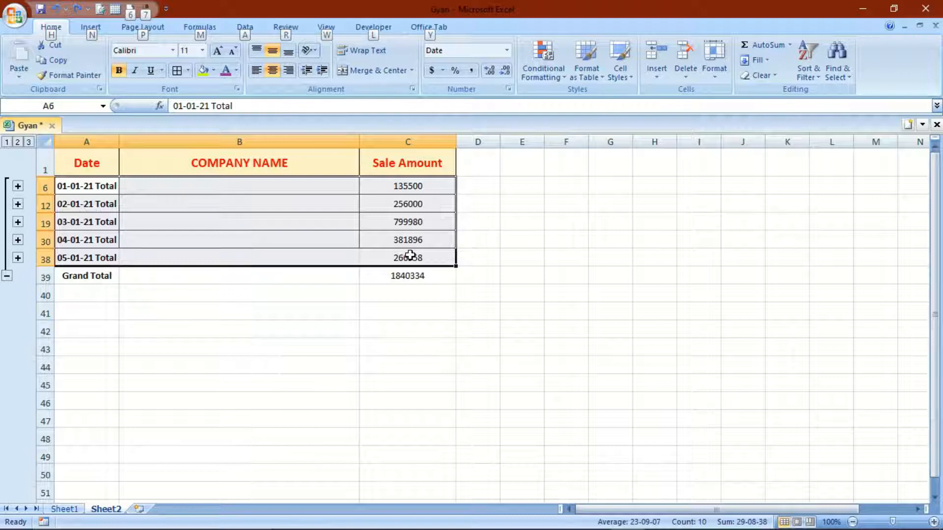
pyautogui.hotkey('alt', ';')
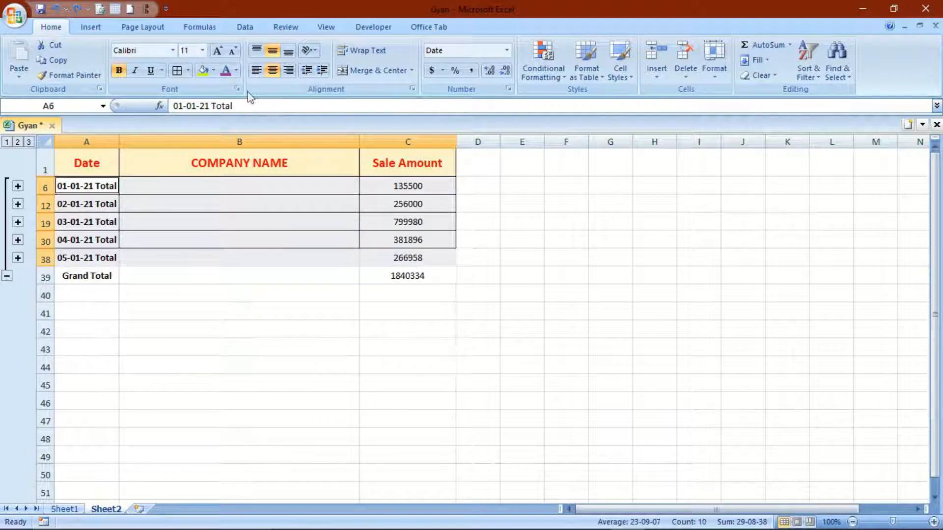
pyautogui.click(236, 70)
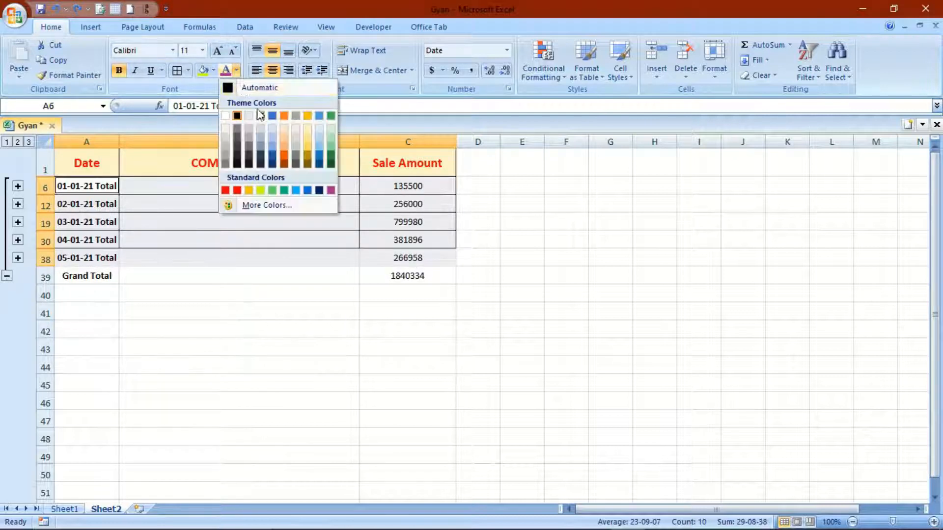
pyautogui.click(332, 191)
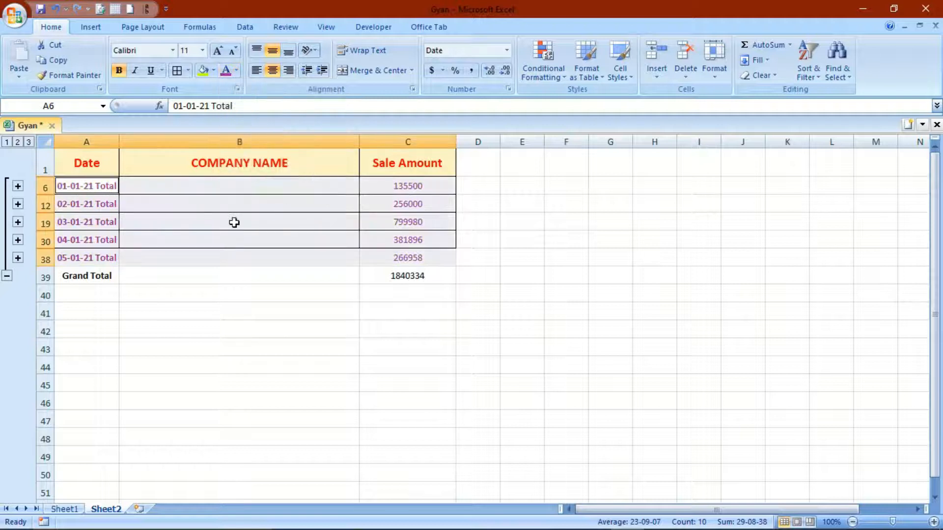
# Step: Expand the Sheet2 outline to level 3 and review the date total rows down to the Grand Total
pyautogui.click(30, 143)
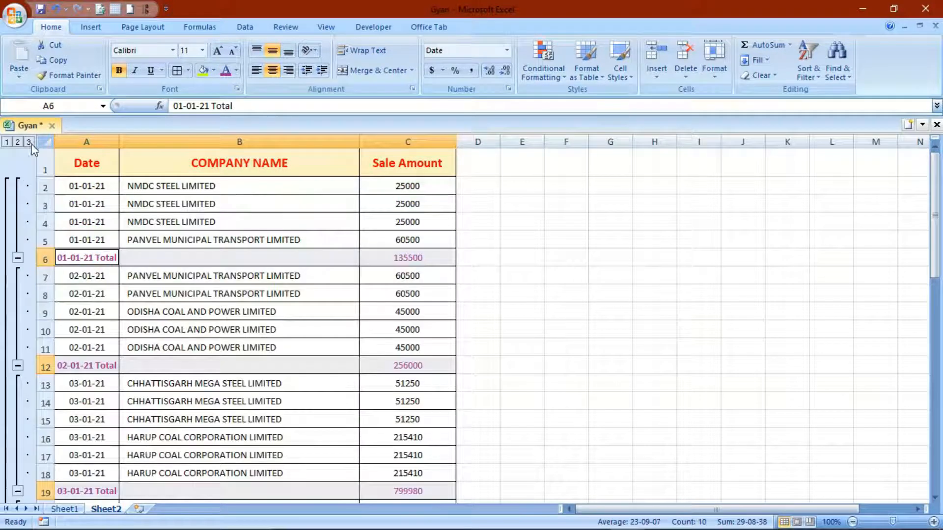
pyautogui.click(433, 261)
pyautogui.scroll(-8, 392, 352)
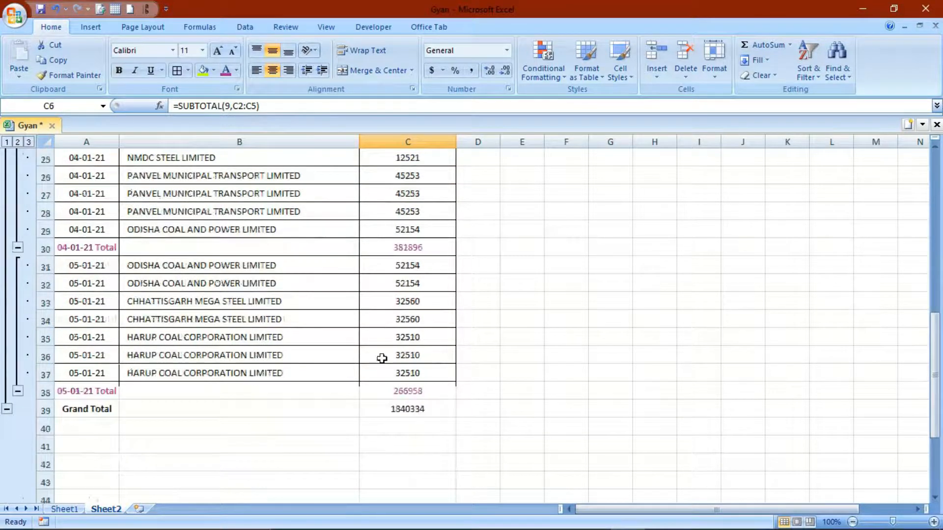
pyautogui.scroll(7, 388, 354)
pyautogui.scroll(1, 383, 358)
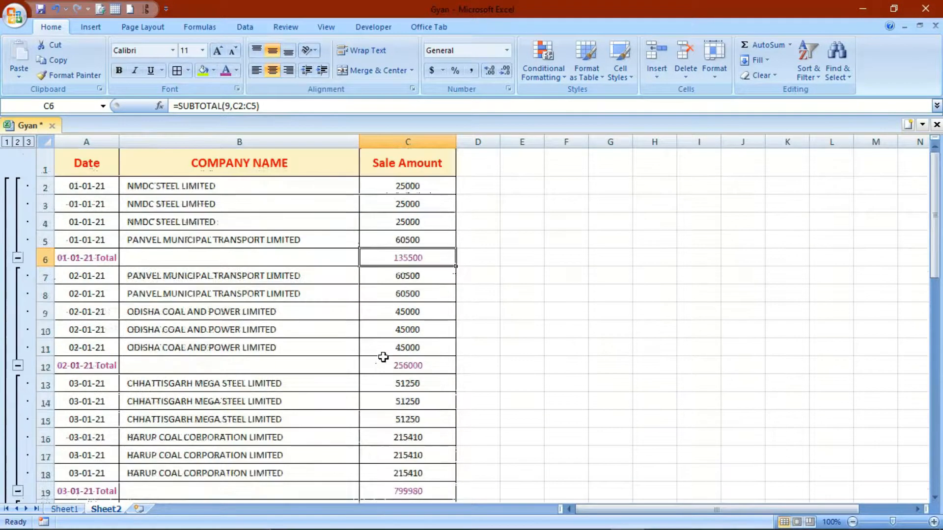